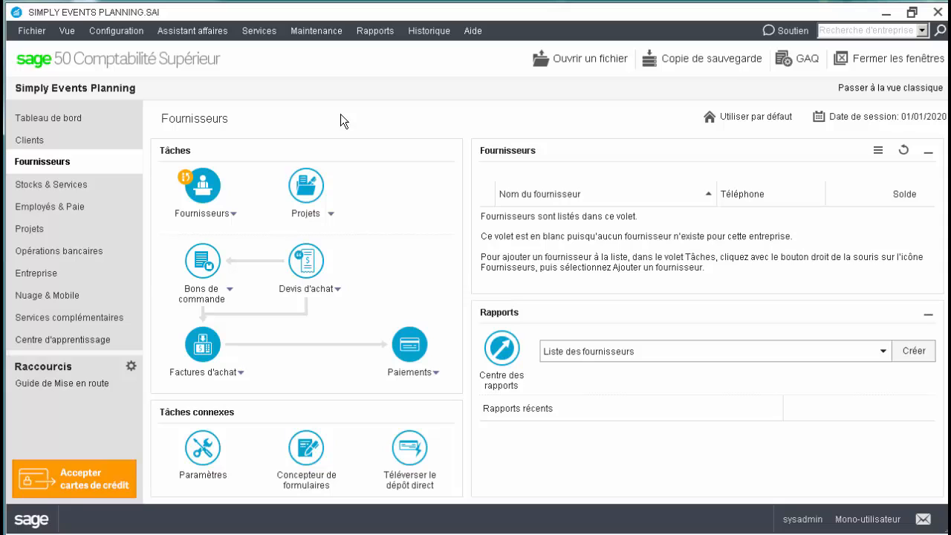
# Open the suppliers section of the Guide de configuration and add a supplier named Service juridiques Inc
pyautogui.click(141, 34)
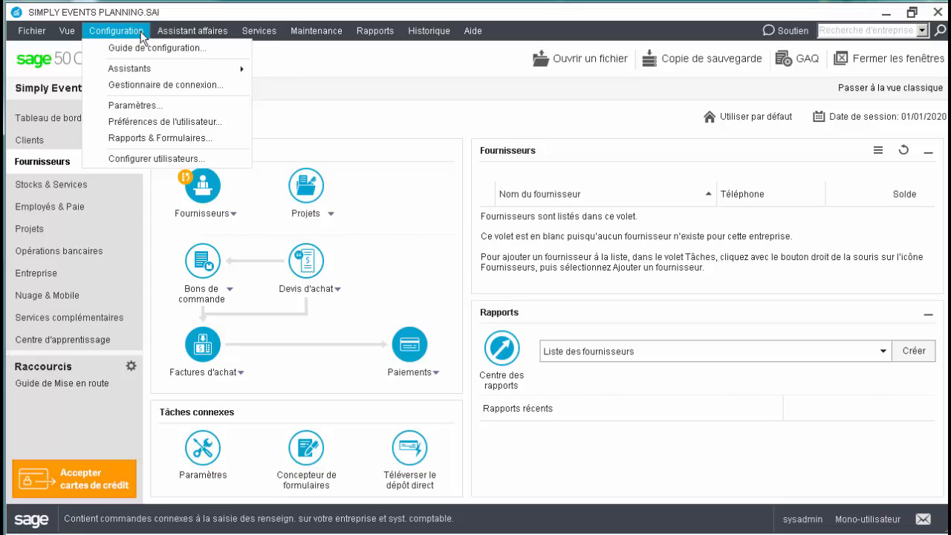
pyautogui.click(143, 48)
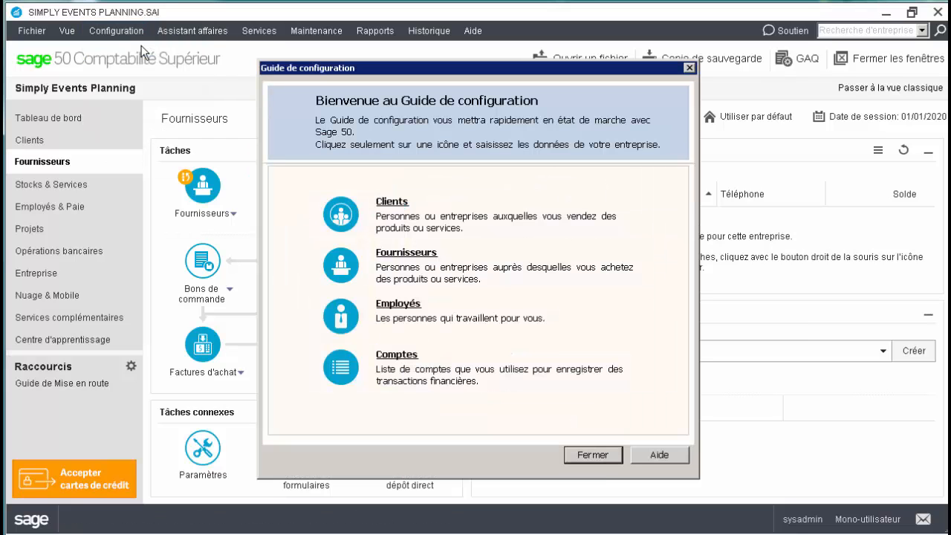
pyautogui.click(394, 252)
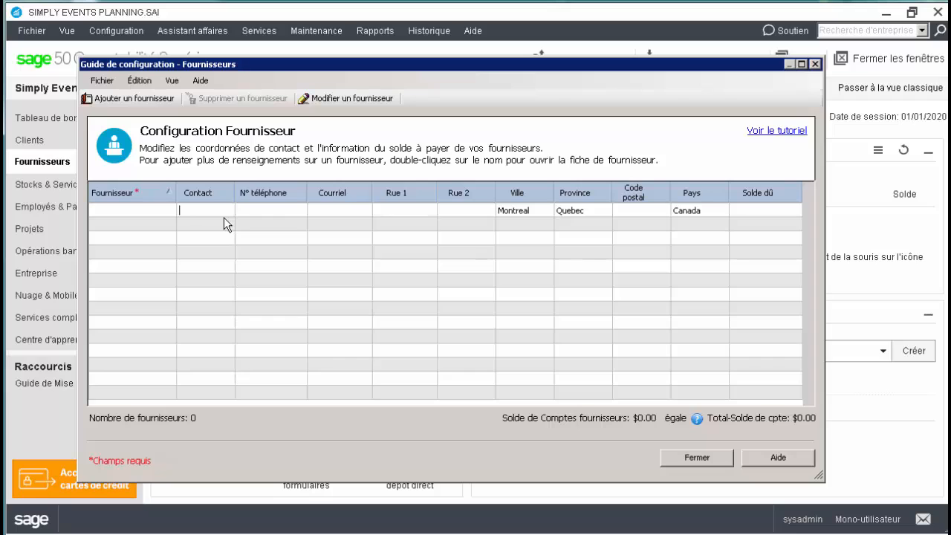
pyautogui.write('Service juridiques Inc')
pyautogui.press('Tab')
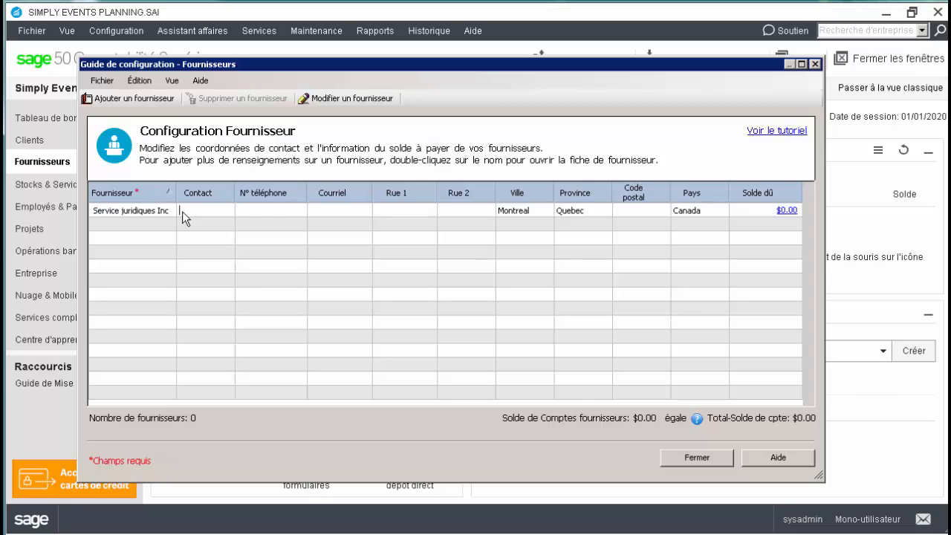
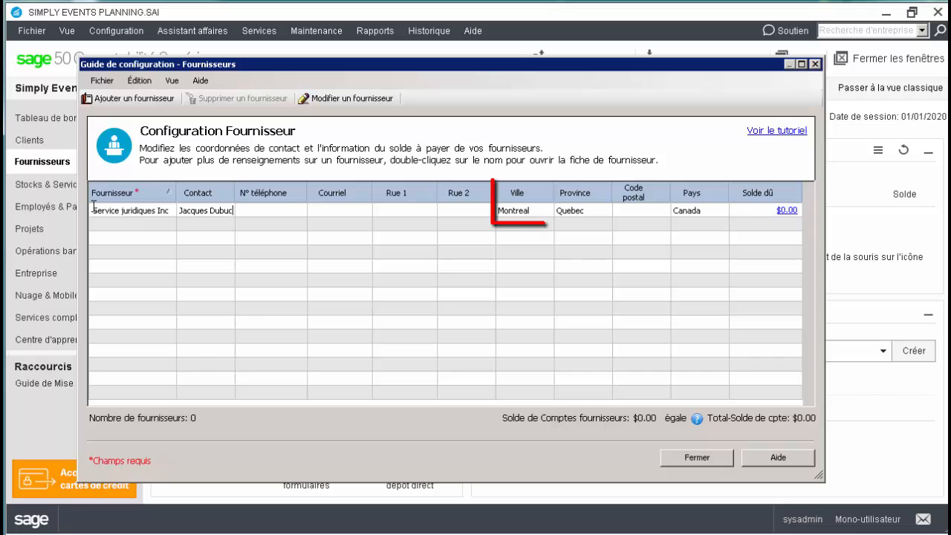
# Enter the contact's full name, phone number and e-mail address for Service juridiques Inc
pyautogui.press('Tab')
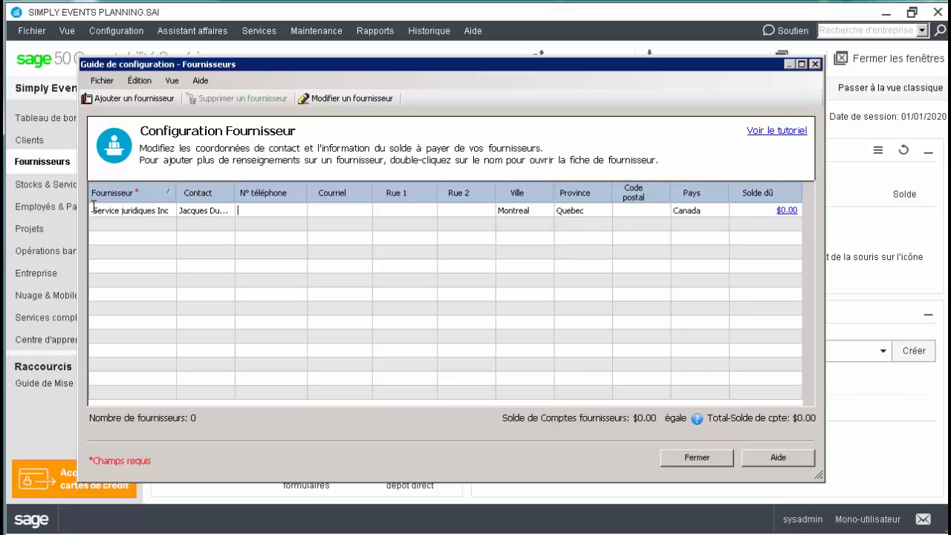
pyautogui.press('Tab')
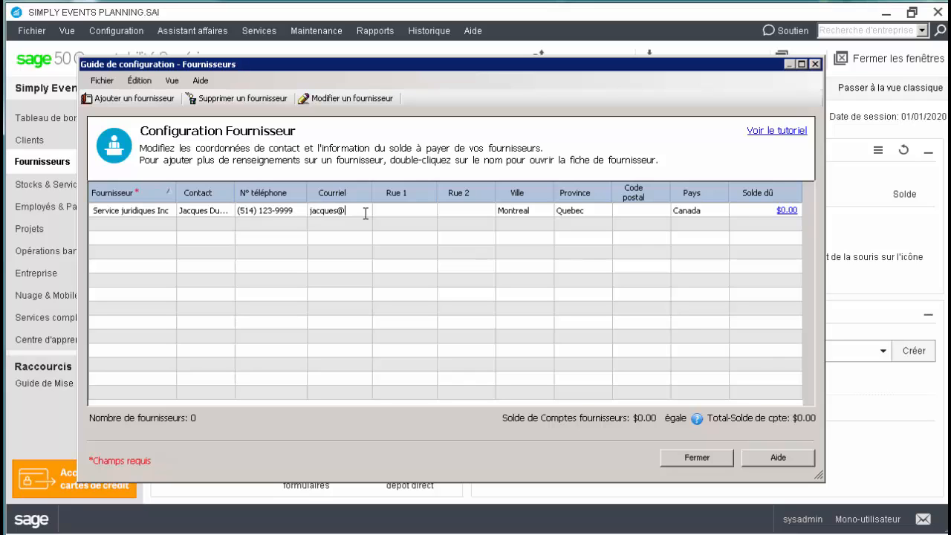
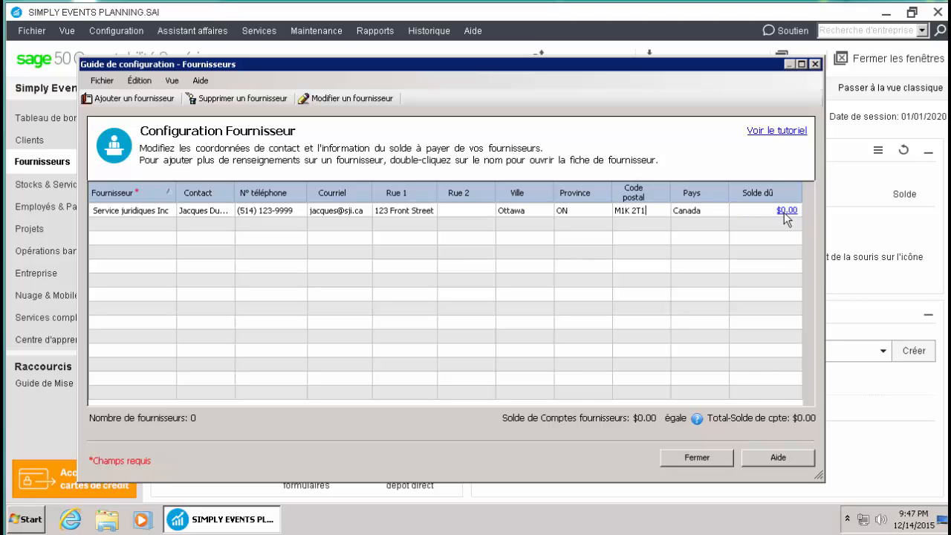
# Save the changes to Service juridiques Inc and open its historical invoice entry from the balance due
pyautogui.click(786, 217)
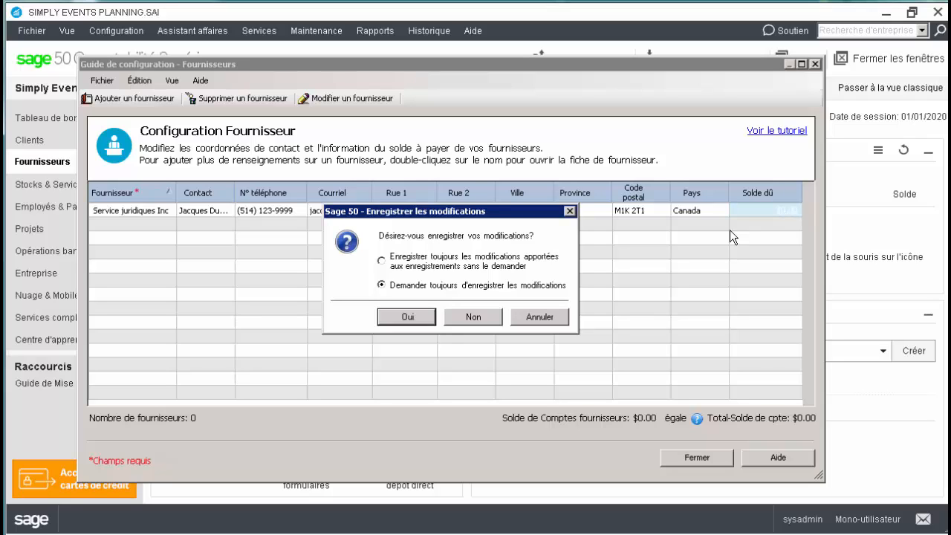
pyautogui.click(430, 318)
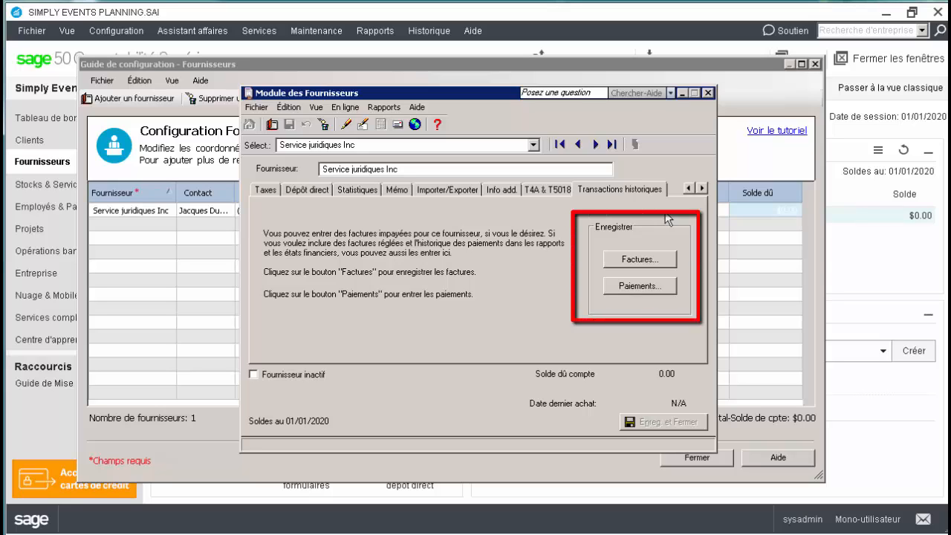
pyautogui.click(660, 260)
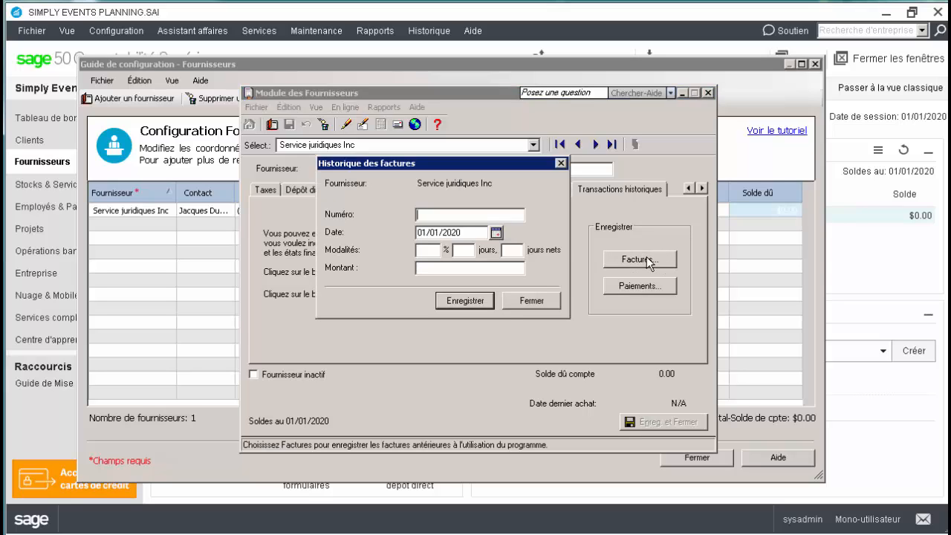
# Record historical invoice 17694 dated 12/29/2019, terms 1% 10 days, 30 days net, amount 375, and close the supplier record
pyautogui.write('17694')
pyautogui.press('Tab')
pyautogui.write('12/29/2019')
pyautogui.press('Tab')
pyautogui.write('1')
pyautogui.press('Tab')
pyautogui.write('10')
pyautogui.press('Tab')
pyautogui.write('30')
pyautogui.press('Tab')
pyautogui.write('375')
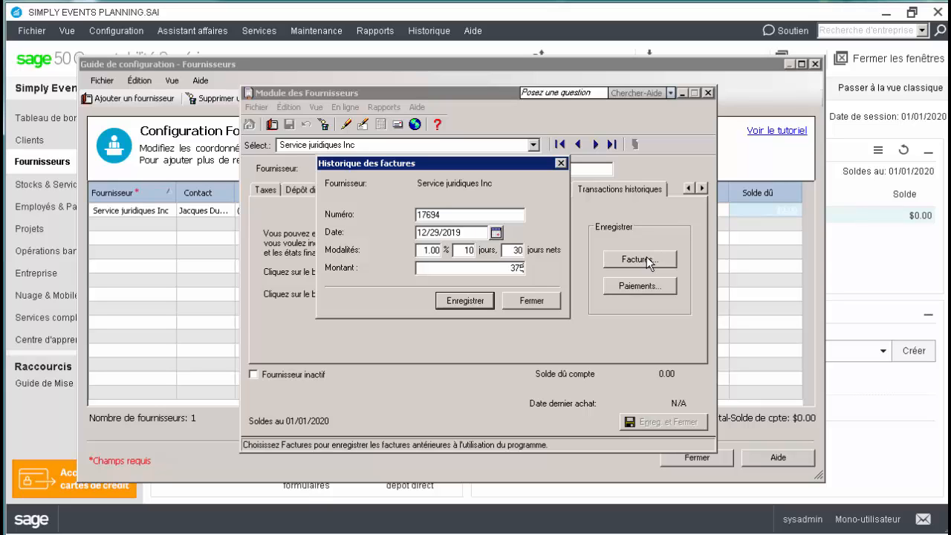
pyautogui.press('Tab')
pyautogui.click(490, 301)
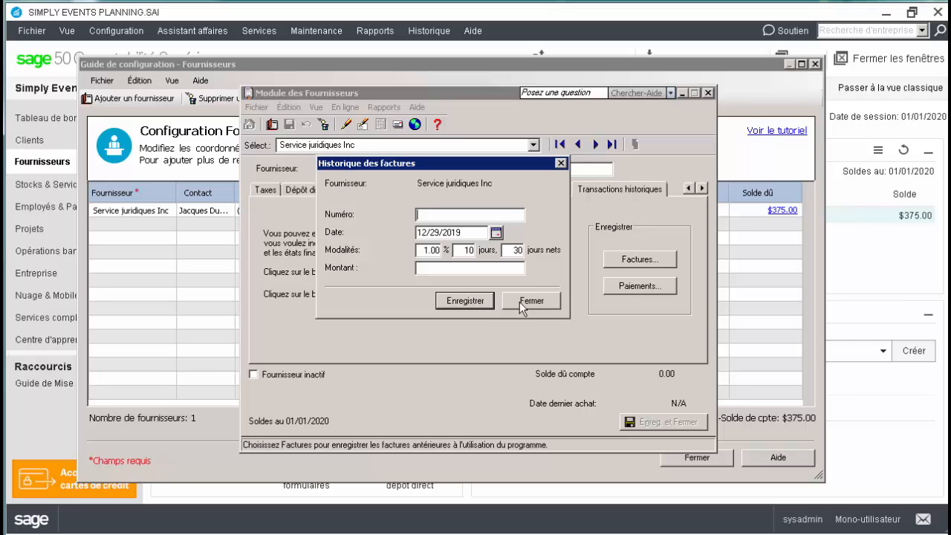
pyautogui.click(520, 302)
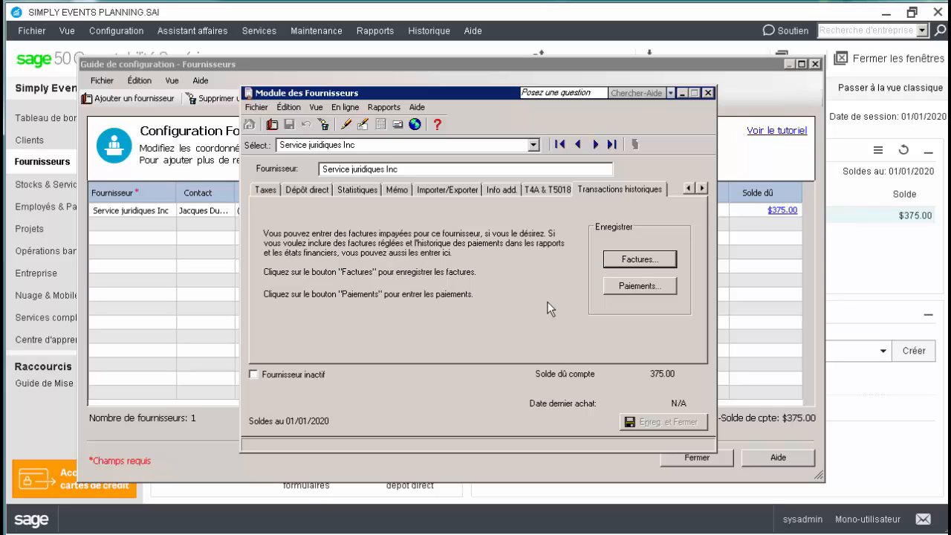
pyautogui.click(708, 93)
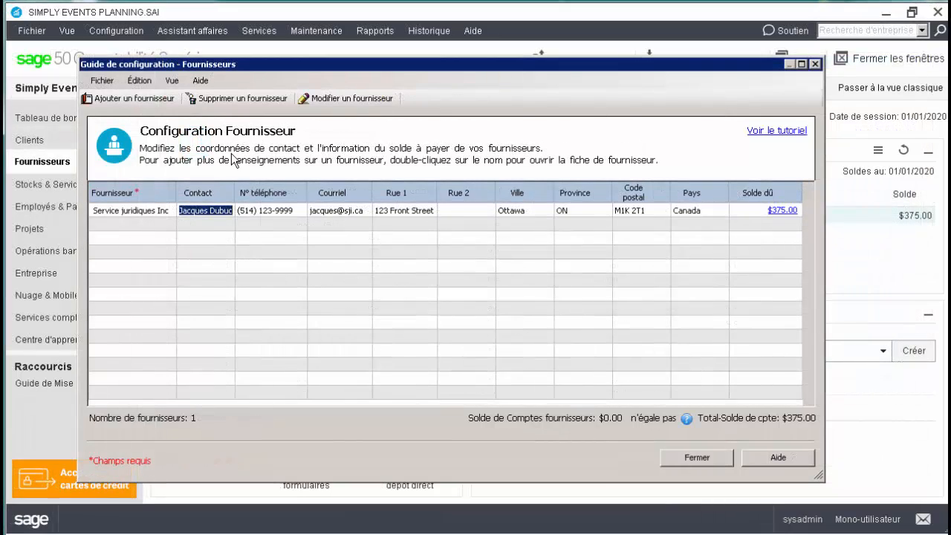
# Record historical invoice 12365 dated 12/19/2019 for 999.00 for the third supplier and close its record
pyautogui.click(130, 220)
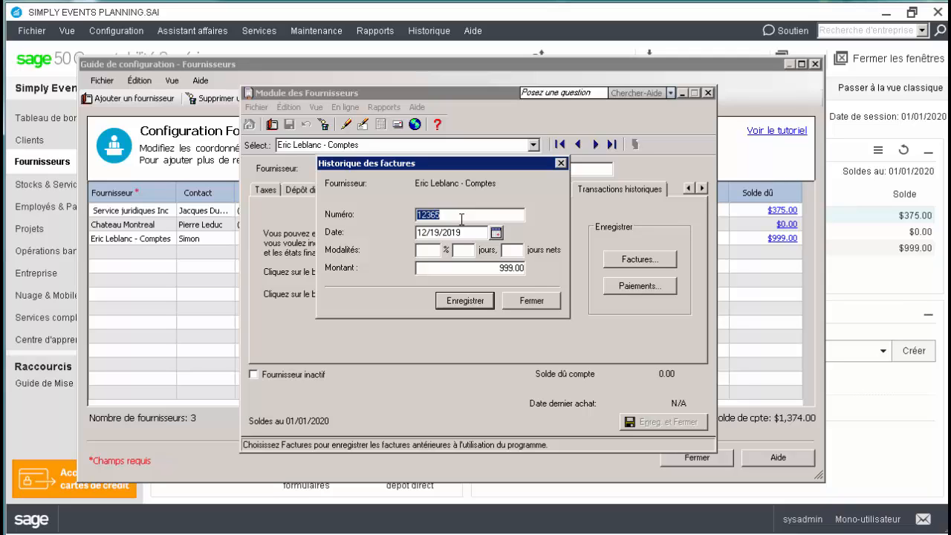
pyautogui.click(490, 303)
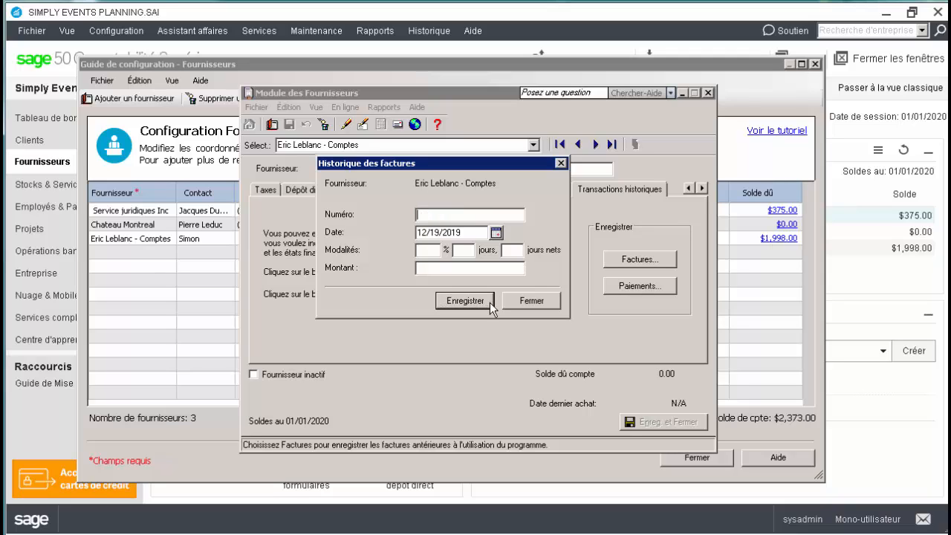
pyautogui.click(550, 302)
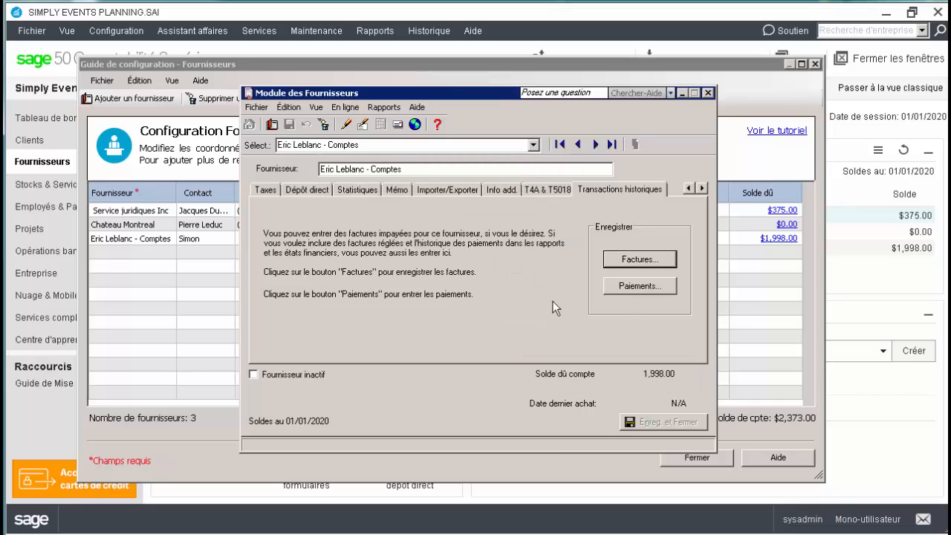
pyautogui.click(706, 94)
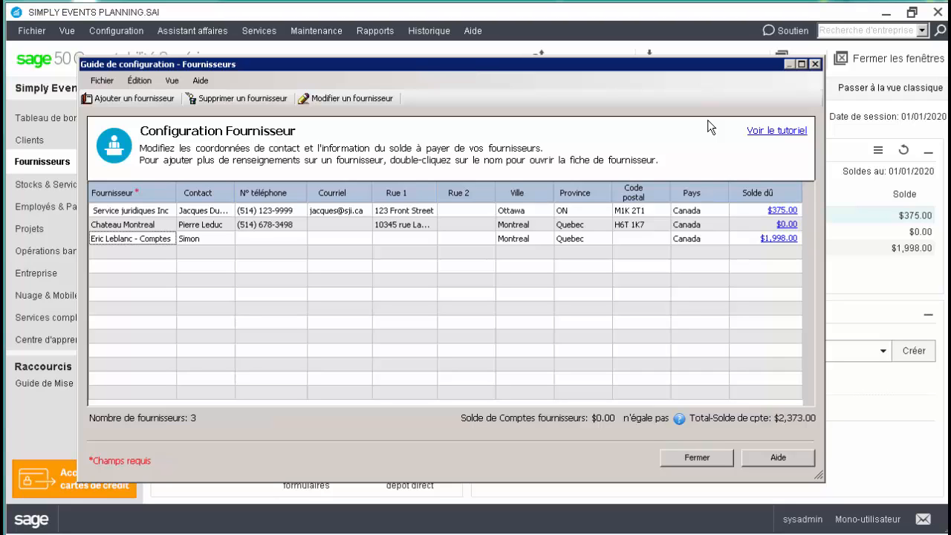
# Consult the help on the balance mismatch and close supplier setup, changing the Comptes fournisseurs balance to match the total payable
pyautogui.click(678, 417)
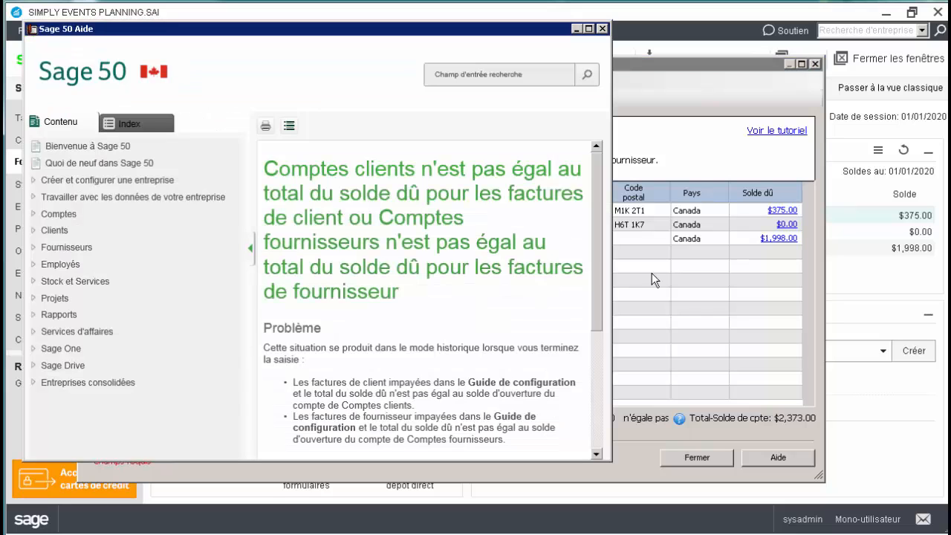
pyautogui.click(602, 29)
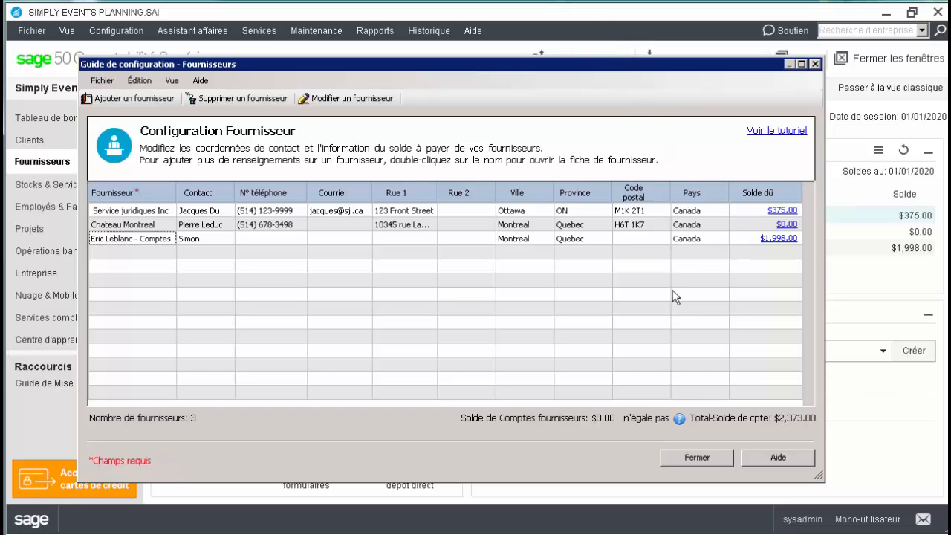
pyautogui.click(708, 451)
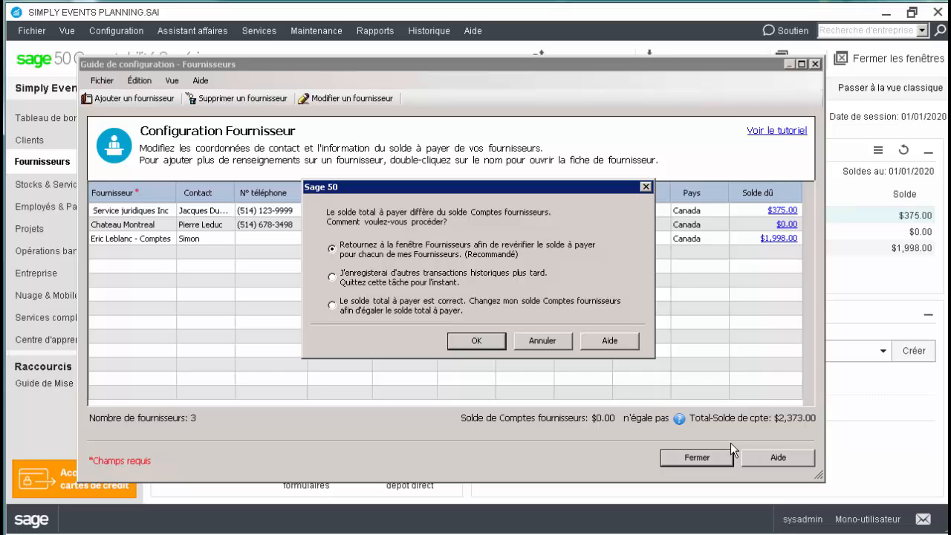
pyautogui.click(422, 315)
pyautogui.click(468, 341)
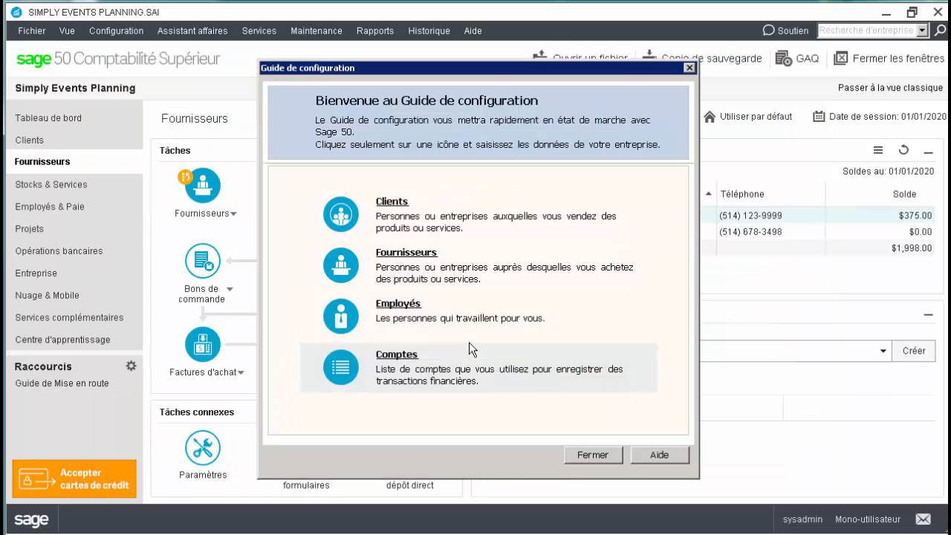
# Reopen supplier configuration and replace the street address and postal code of Service juridiques Inc
pyautogui.click(474, 276)
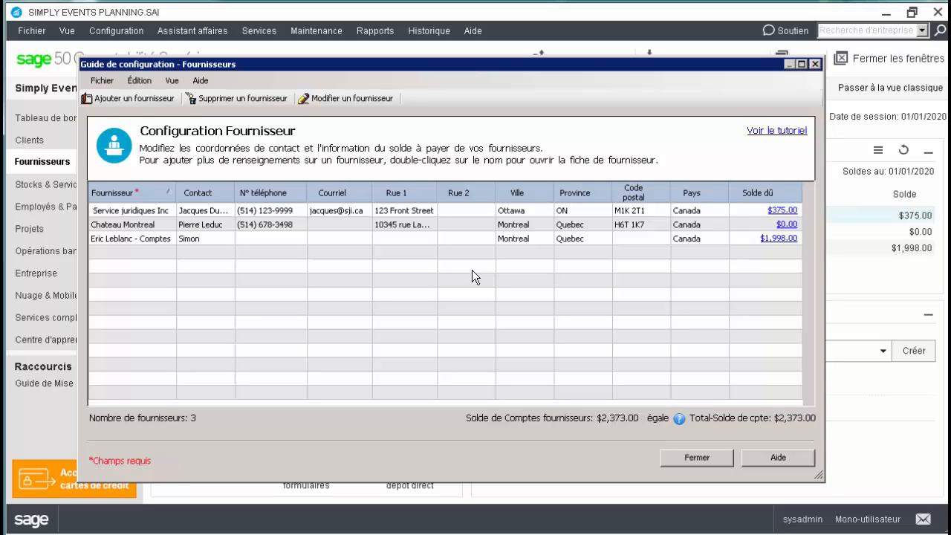
pyautogui.click(391, 212)
pyautogui.press('Tab')
pyautogui.press('Tab')
pyautogui.press('Tab')
pyautogui.press('Tab')
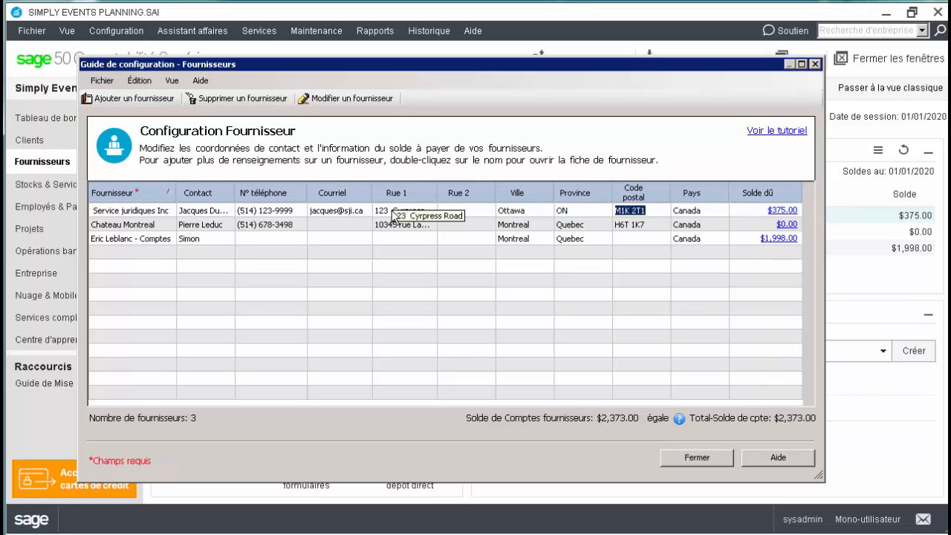
pyautogui.write('M1L 2T3')
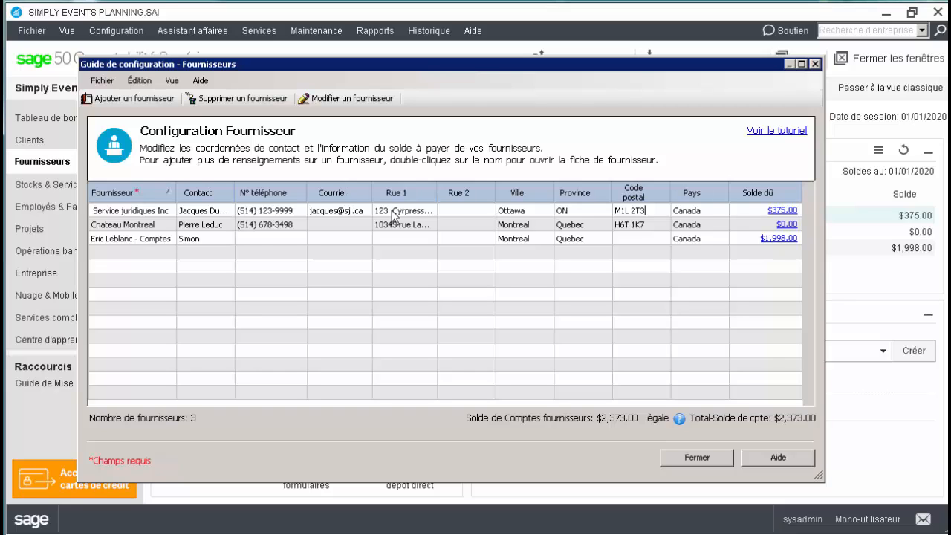
# Delete the supplier Chateau Montreal together with its lookup data
pyautogui.click(260, 239)
pyautogui.click(162, 226)
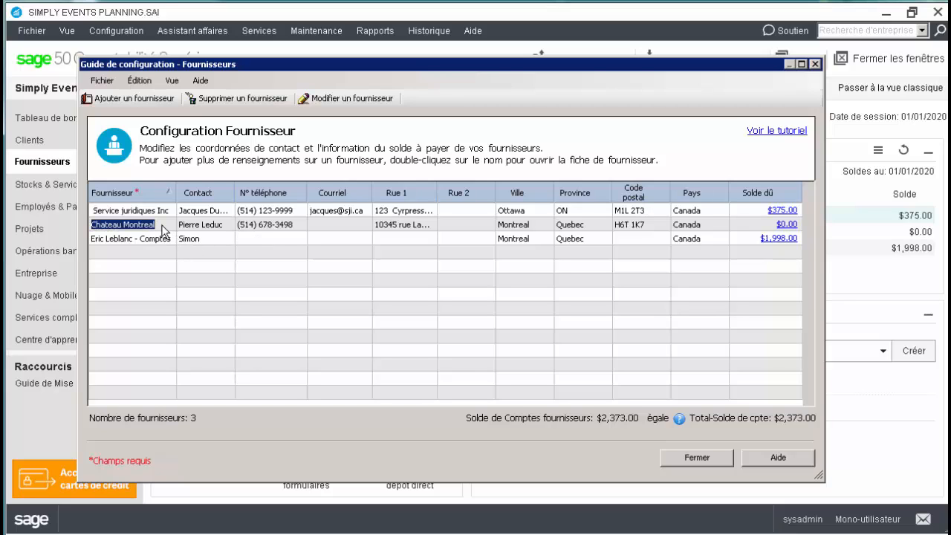
pyautogui.click(230, 97)
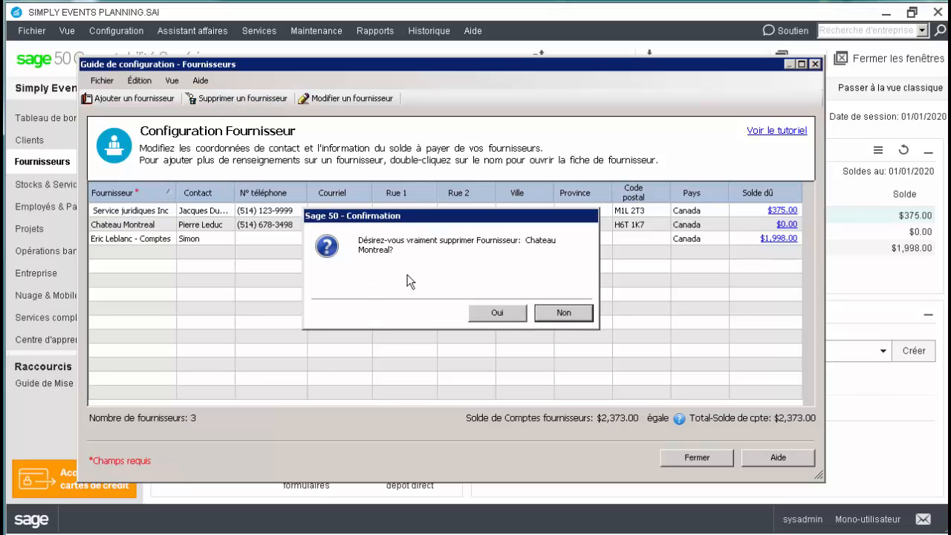
pyautogui.click(488, 312)
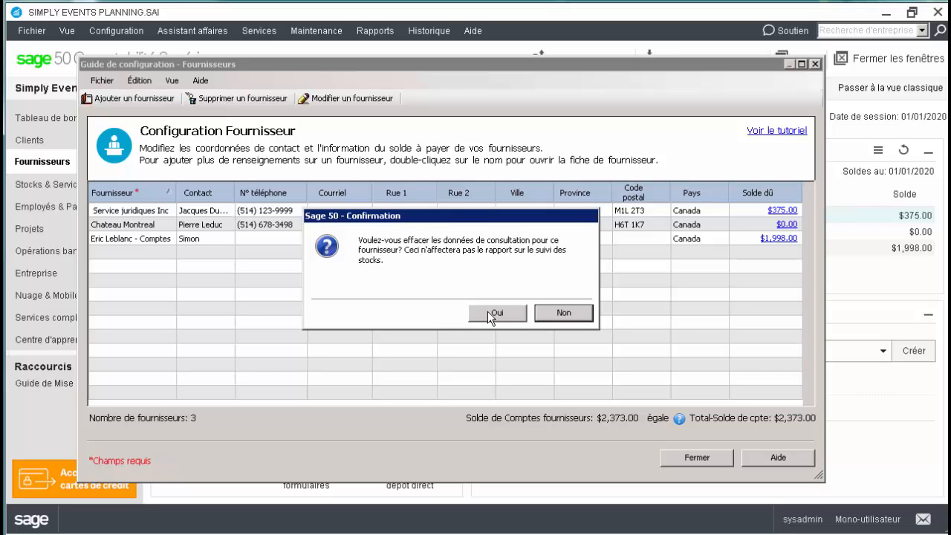
pyautogui.click(488, 311)
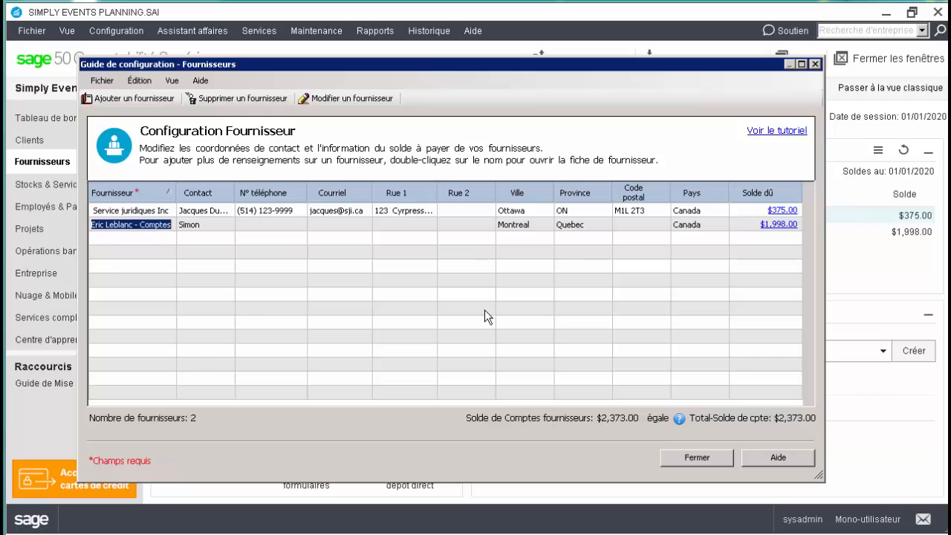
# Place the Courriel column before N° téléphone and sort the suppliers by Solde dû in descending order
pyautogui.click(360, 193)
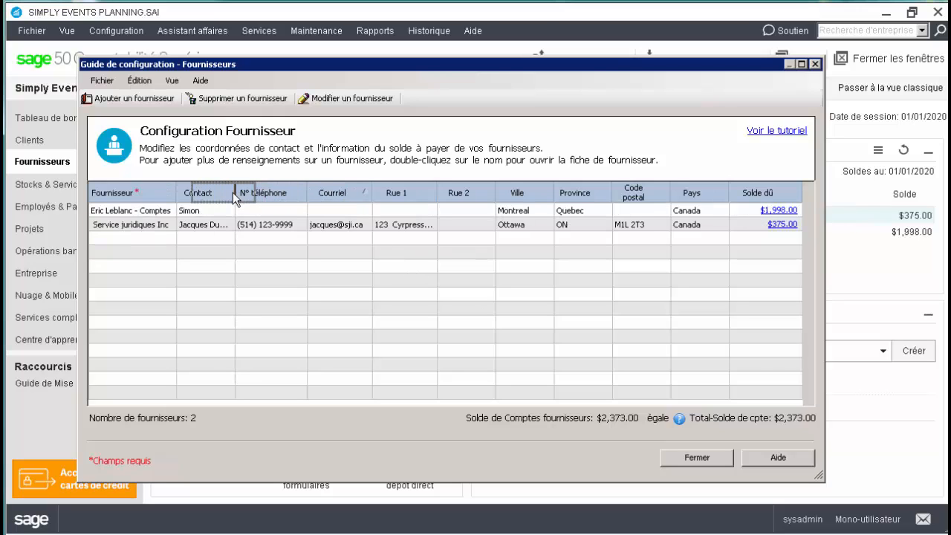
pyautogui.moveTo(233, 191); pyautogui.dragTo(233, 191)
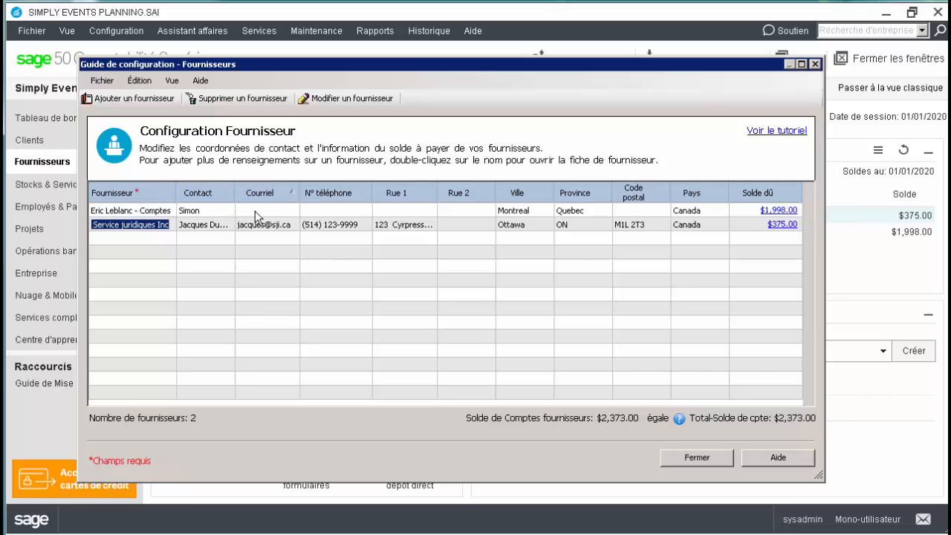
pyautogui.click(786, 195)
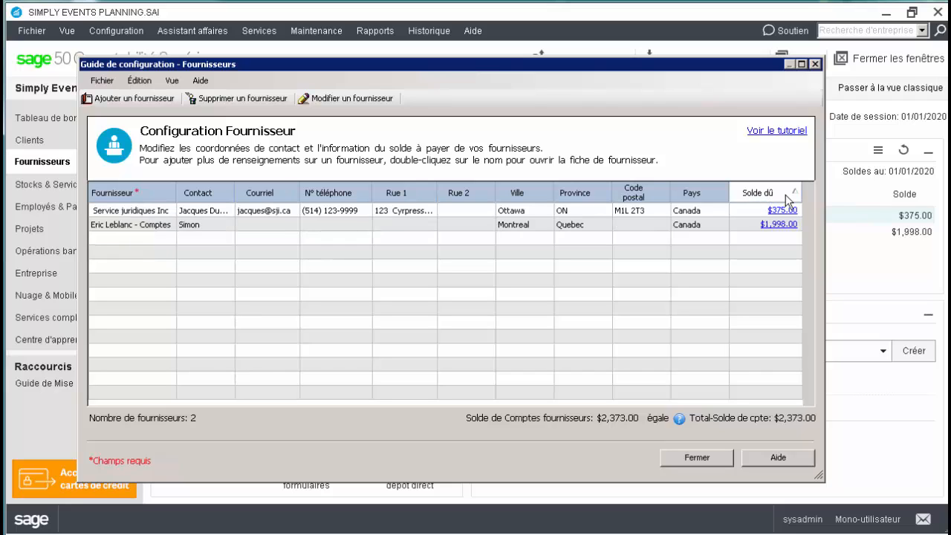
pyautogui.click(786, 195)
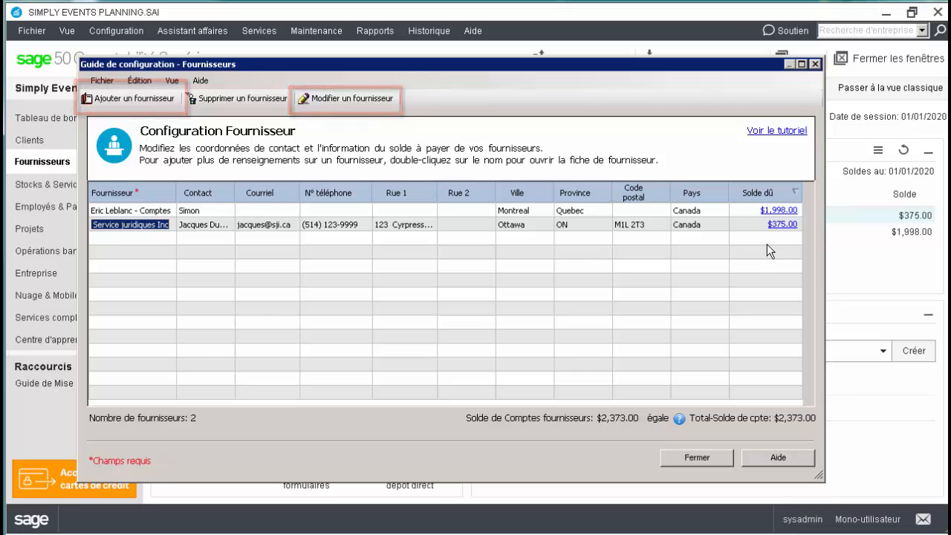
# View the full record of Service juridiques Inc, and close it along with the Guide de configuration
pyautogui.doubleClick(711, 228)
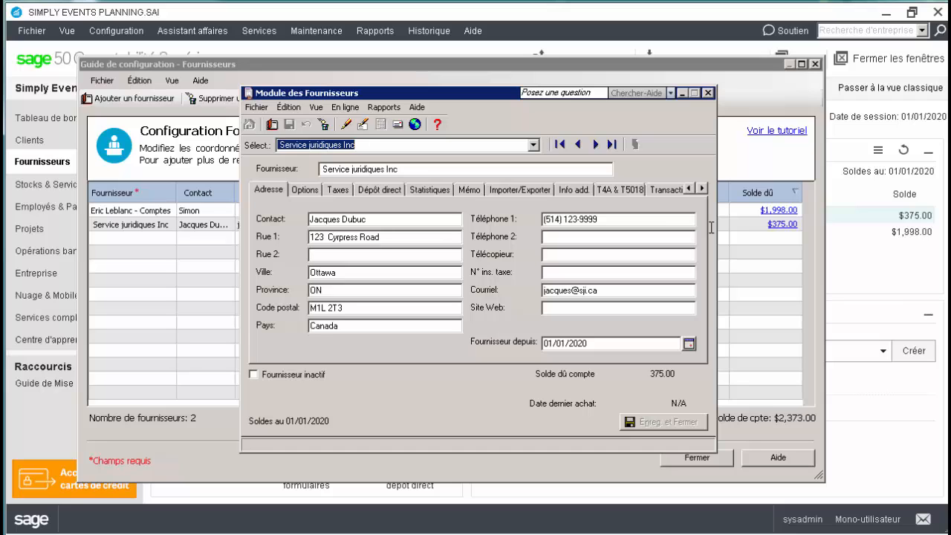
pyautogui.click(709, 93)
pyautogui.click(814, 64)
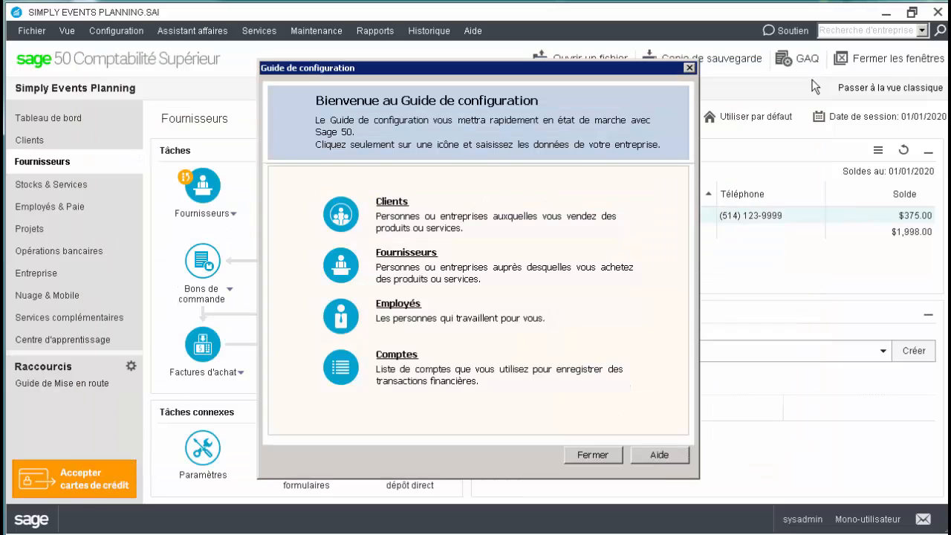
pyautogui.click(593, 455)
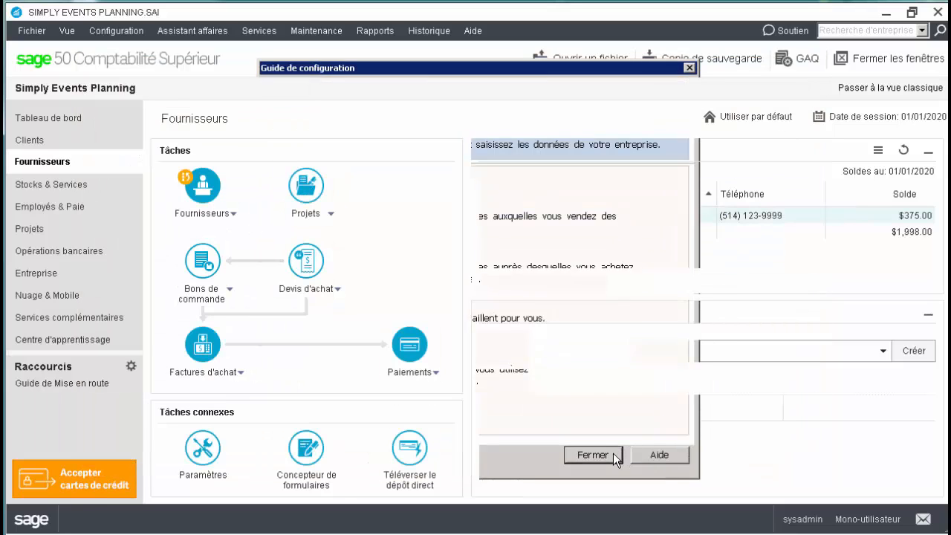